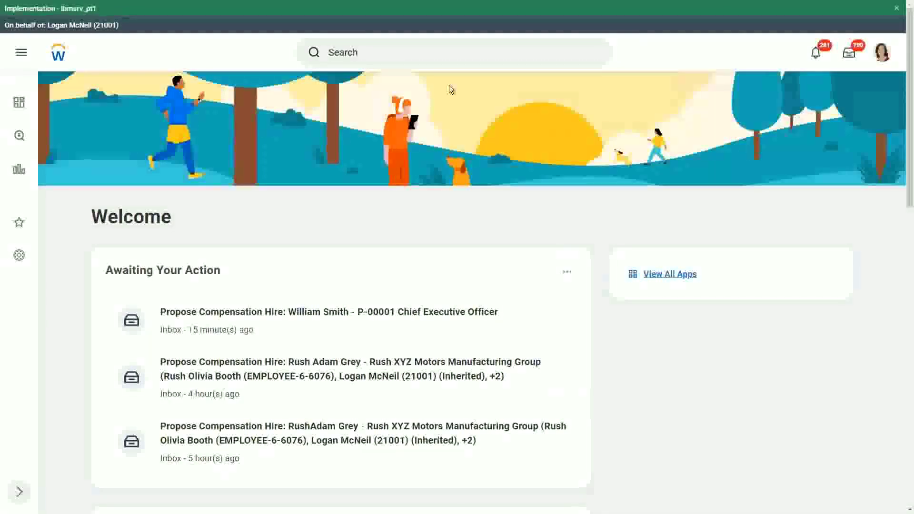
Step: Search 'cre calc field' and launch the Create Calculated Field task
click(375, 52)
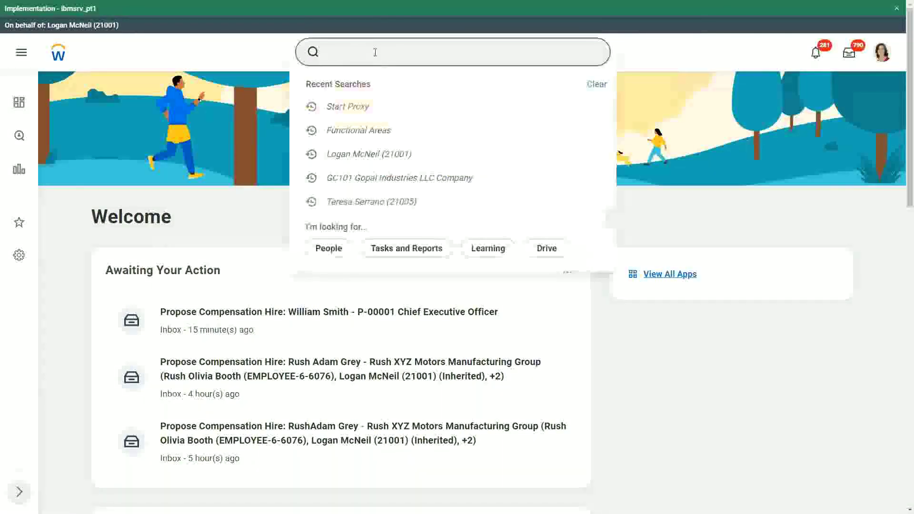
text(cre)
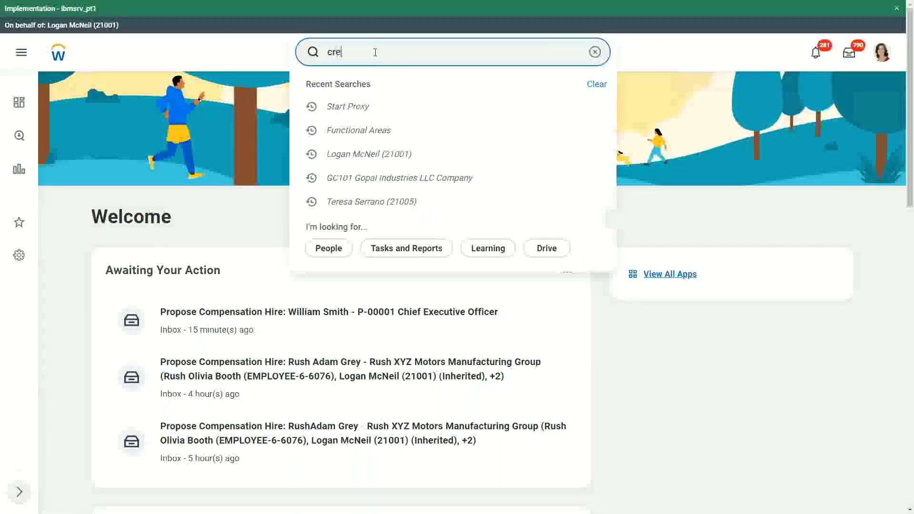
text( calc field)
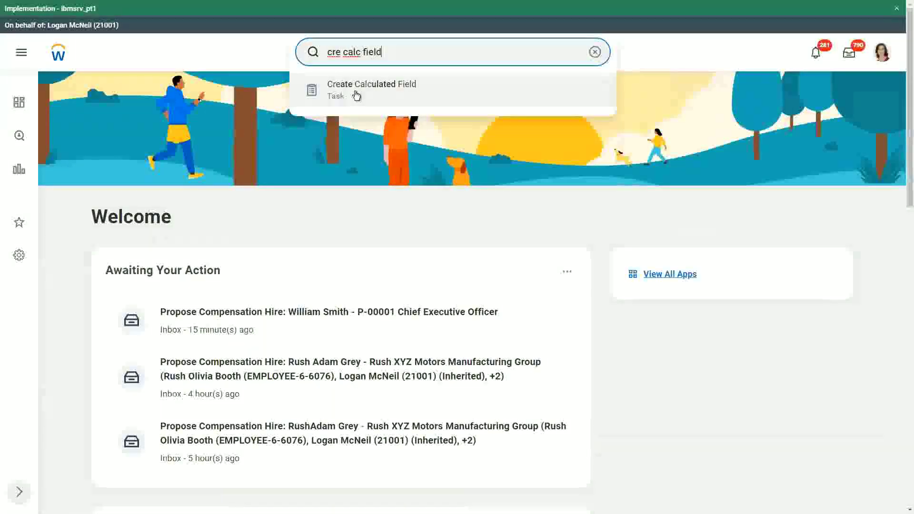
click(355, 91)
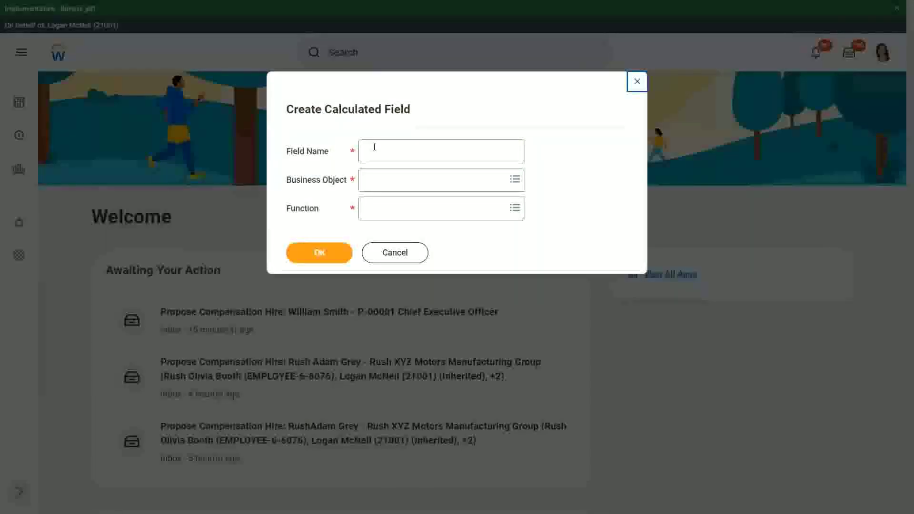
Step: Name the field CF-WW-Eval Exp-Test on the Worker business object with the Evaluate Expression function
click(374, 147)
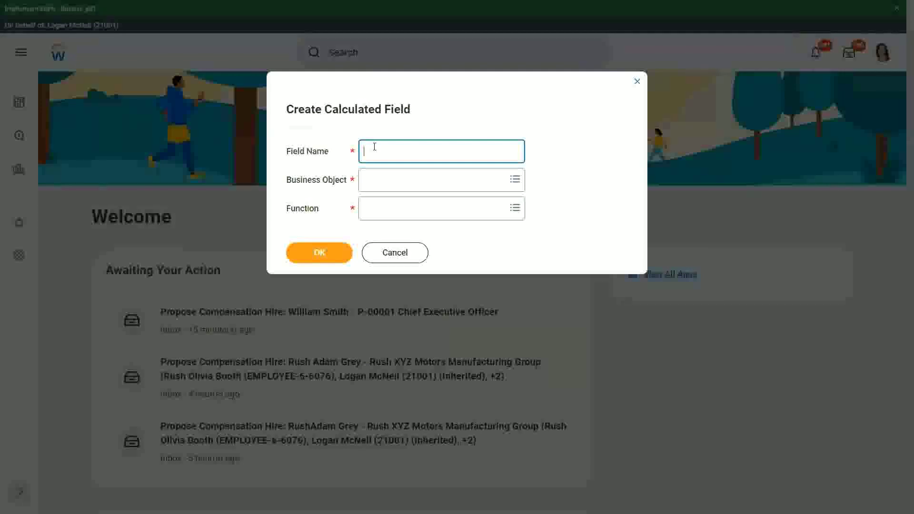
text(CF-WW-)
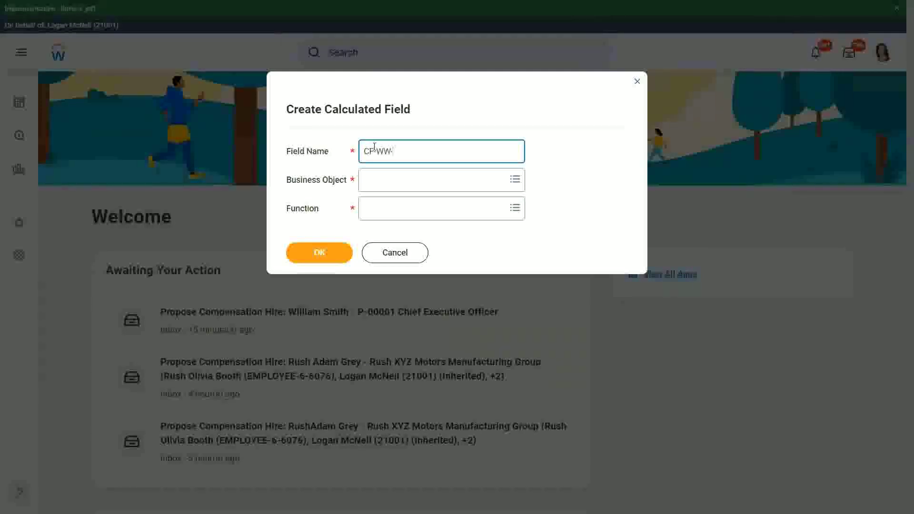
text(Evs)
text(l Exp)
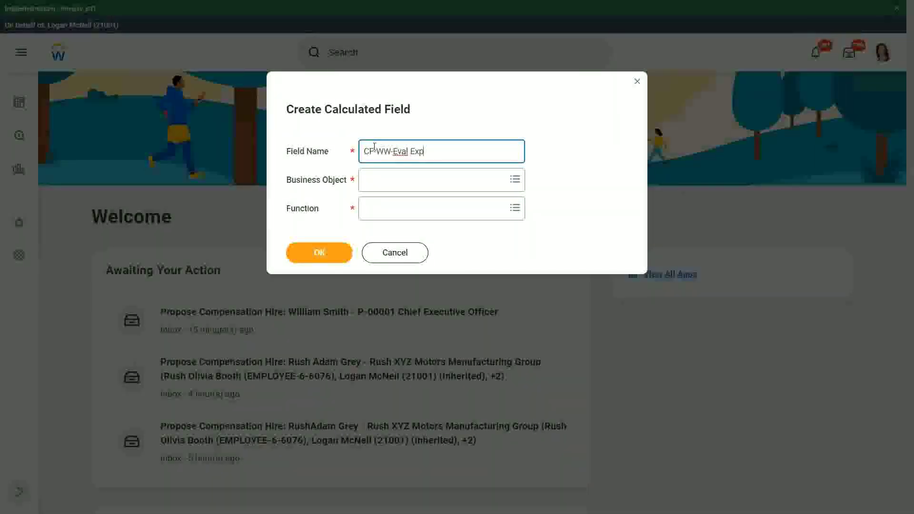
text(-Test)
key(Tab)
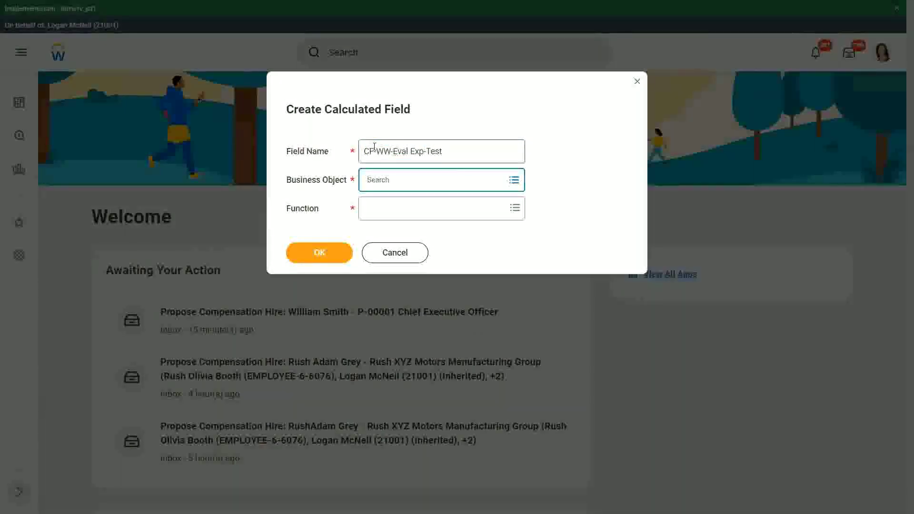
text(worker)
key(Return)
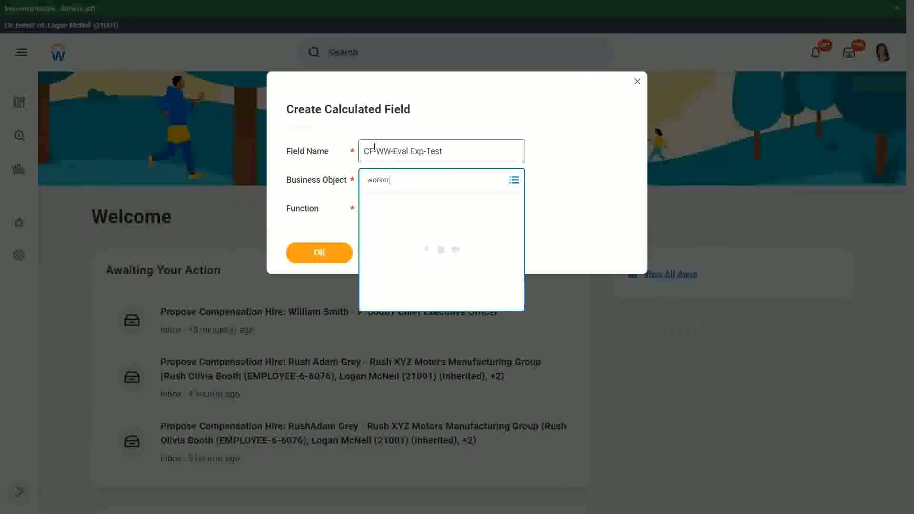
key(Return)
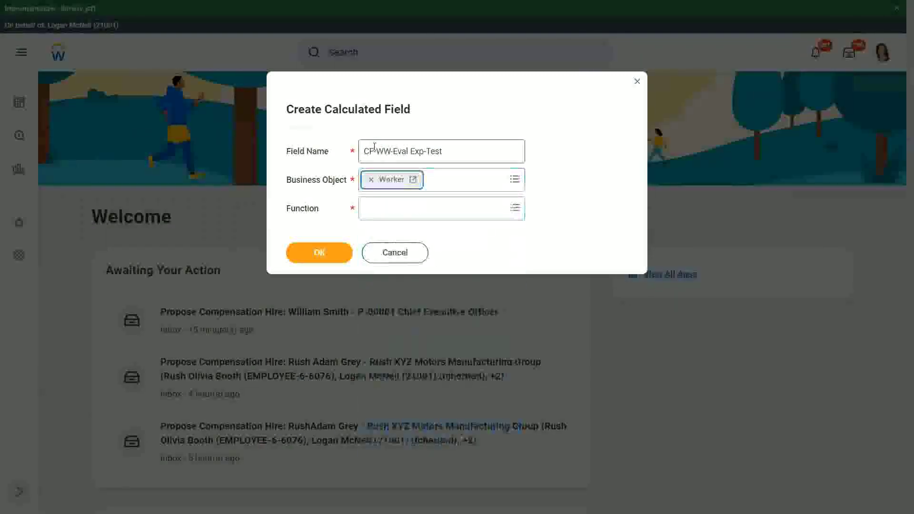
key(Tab)
text(eval exp)
key(Return)
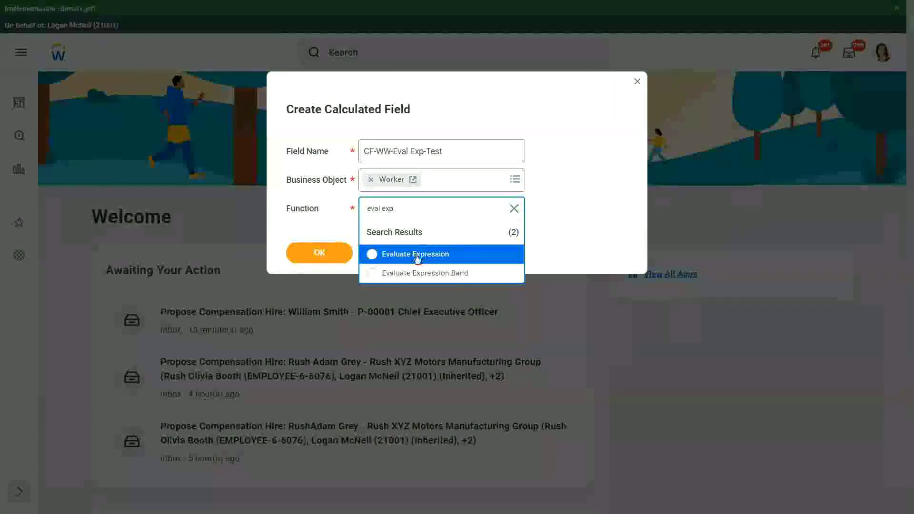
click(418, 255)
Step: Submit the definition and annotate the Condition column 'Boolean or a T/F field'
click(322, 254)
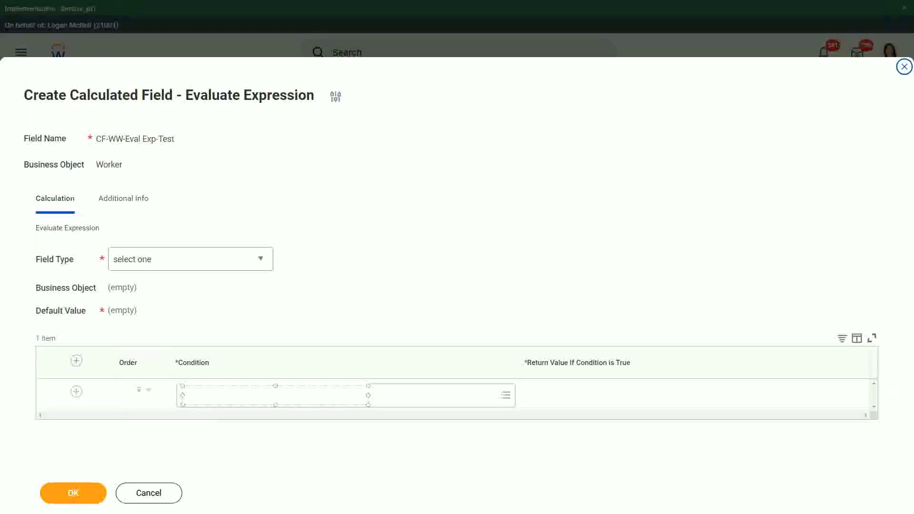
text(Boolean or a T/F field)
click(321, 298)
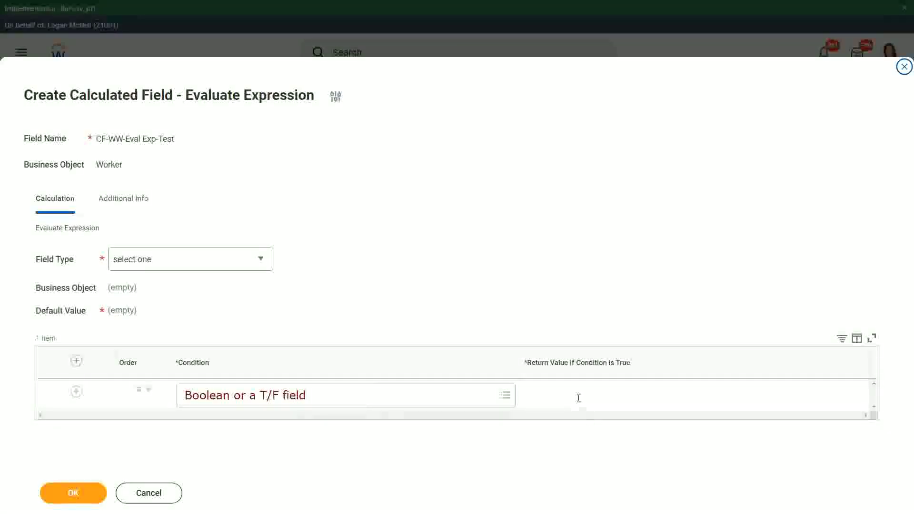
Step: Annotate the Return Value column 'Another Calc Field that gives the result' on one line
click(527, 398)
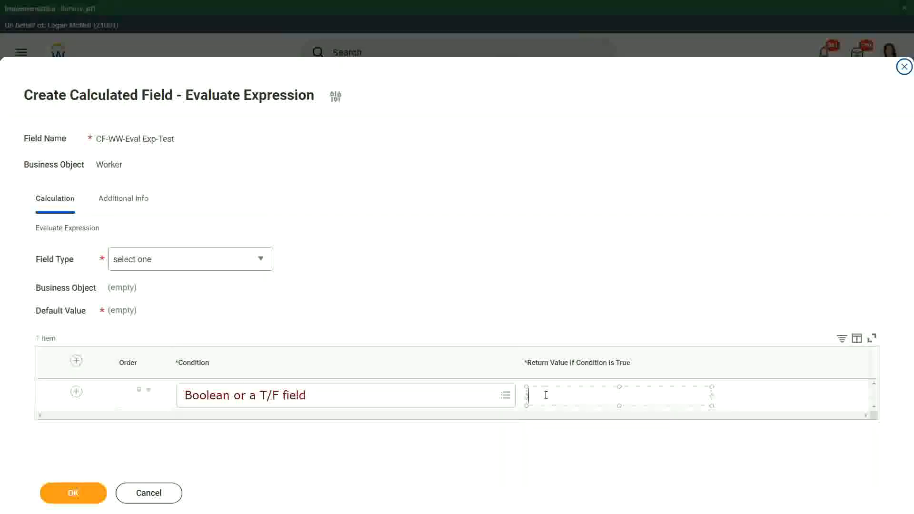
text(Ano ther Calc)
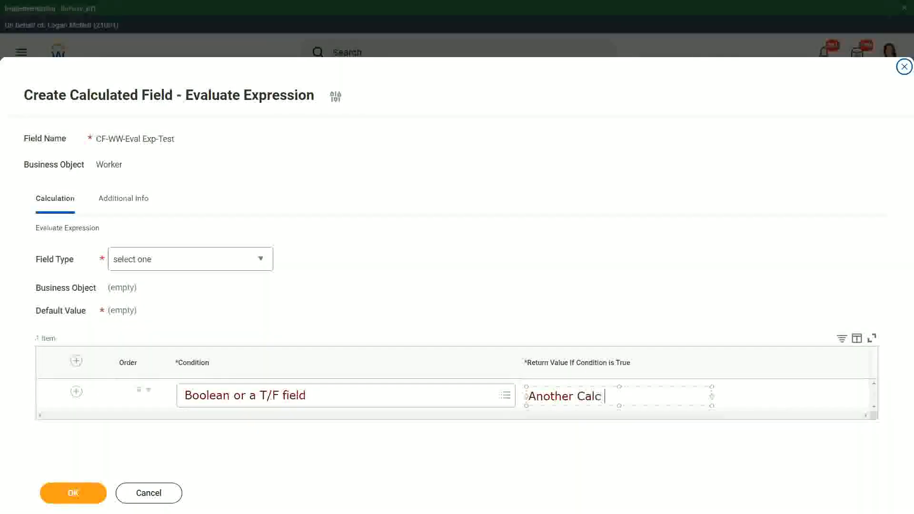
text( Field that gives the result)
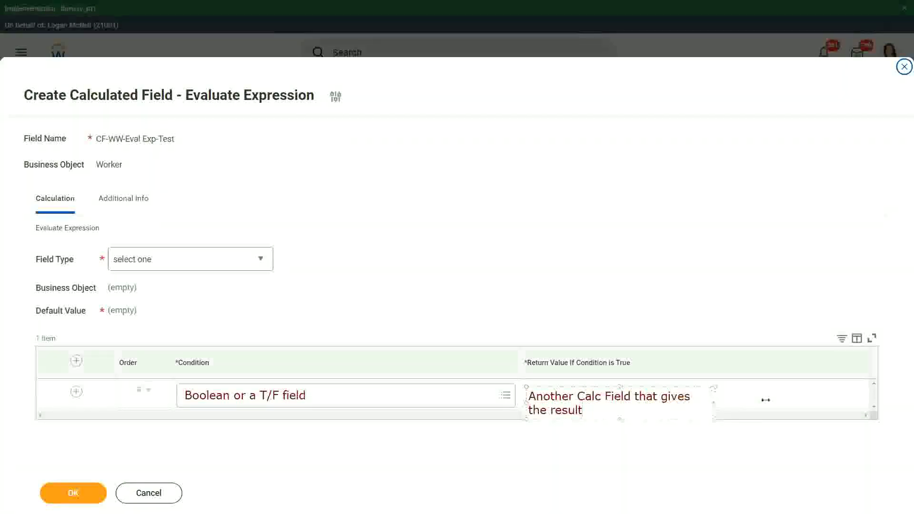
drag(714, 403, 790, 402)
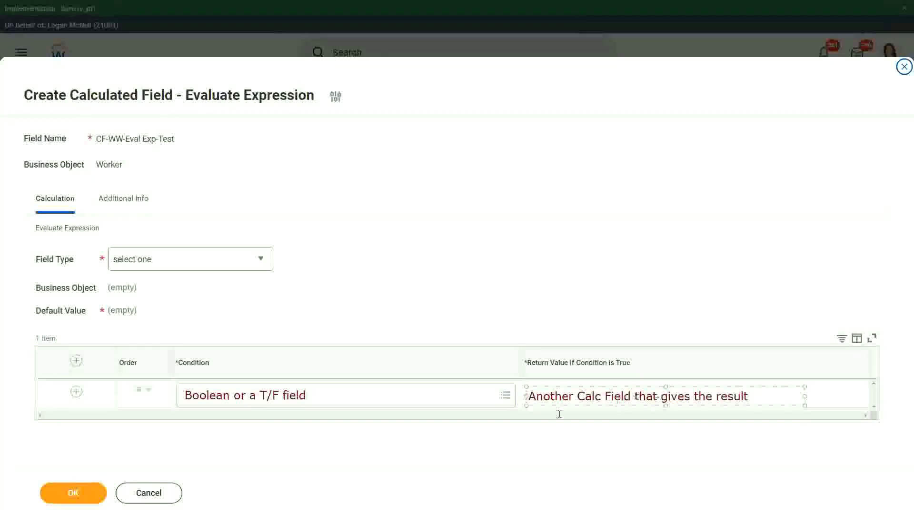
click(511, 442)
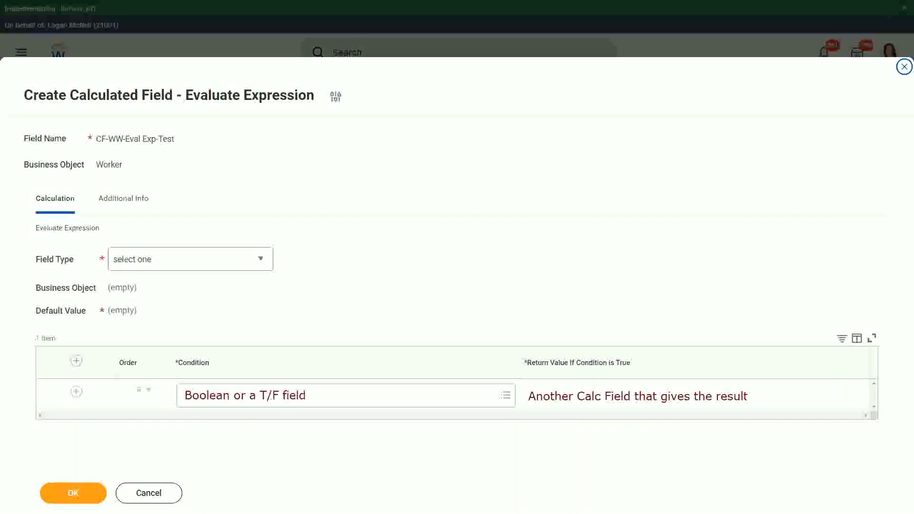
click(265, 258)
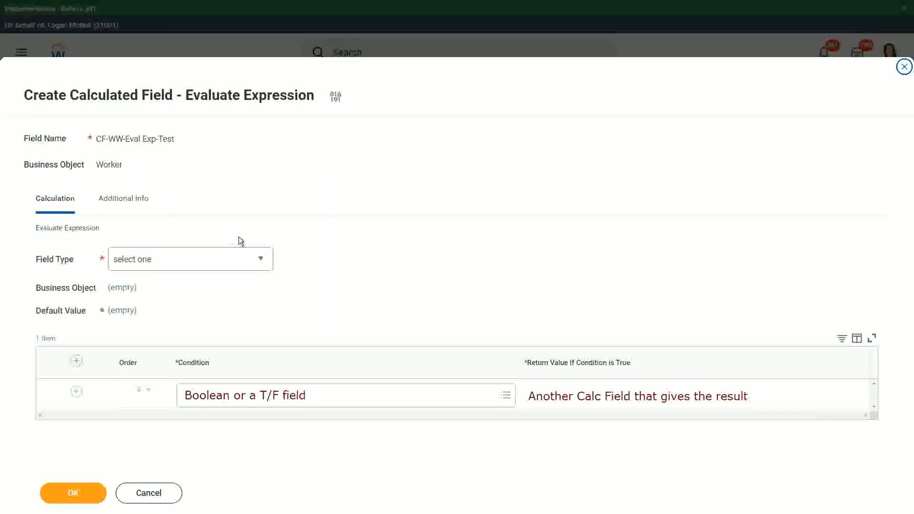
Step: Set Field Type to Text and note 'Some Default Value' over the Default Value field
click(263, 259)
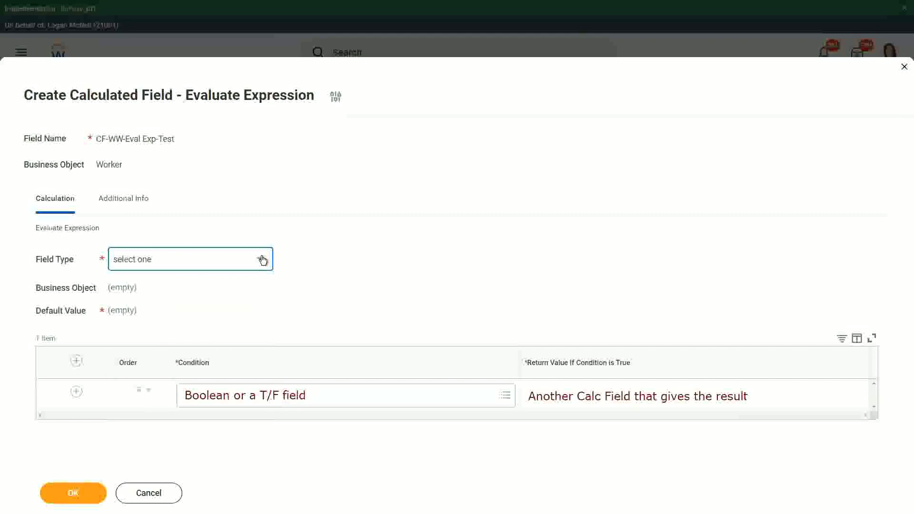
click(263, 259)
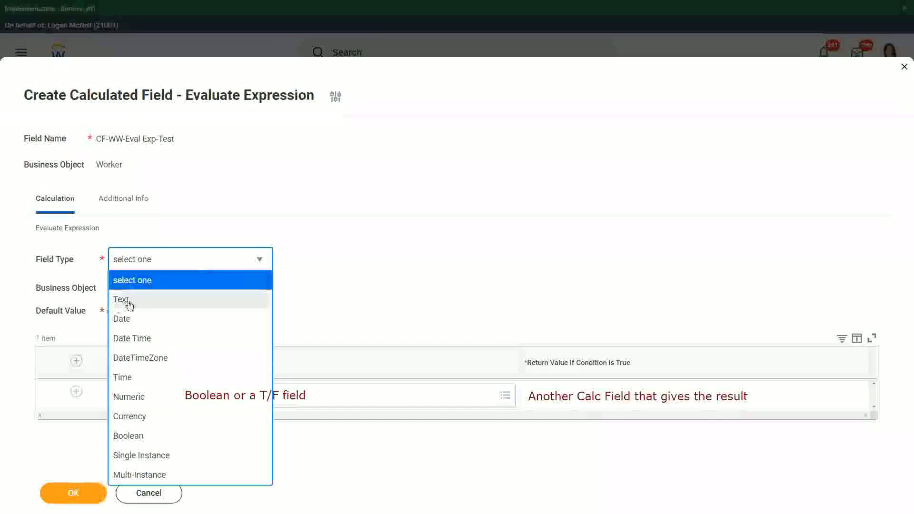
click(130, 303)
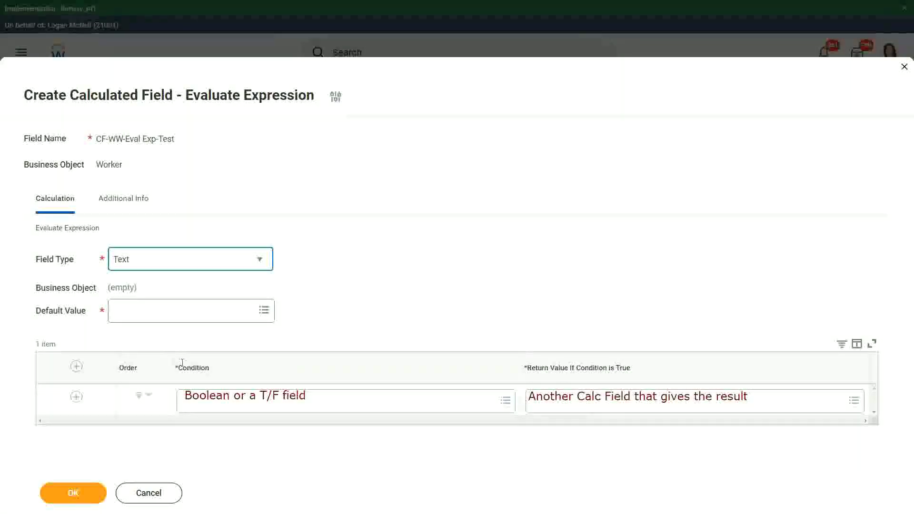
click(123, 310)
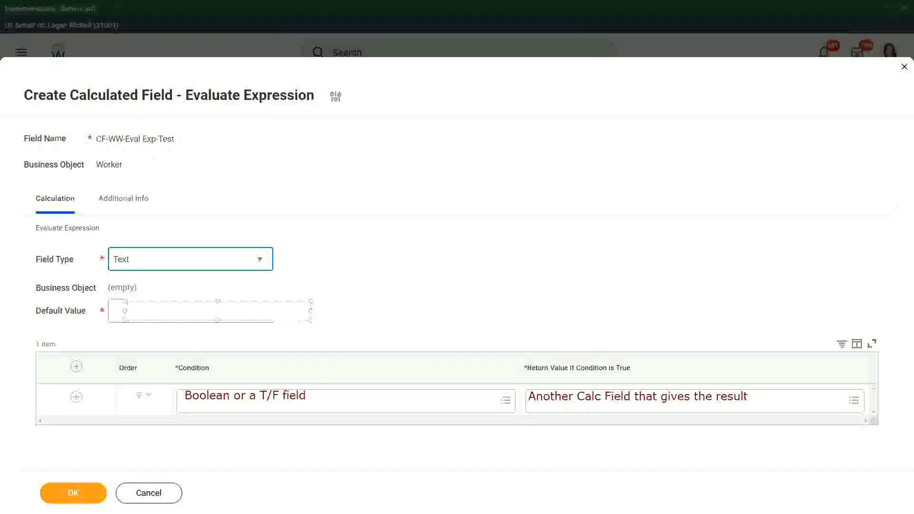
text(Some Default Value)
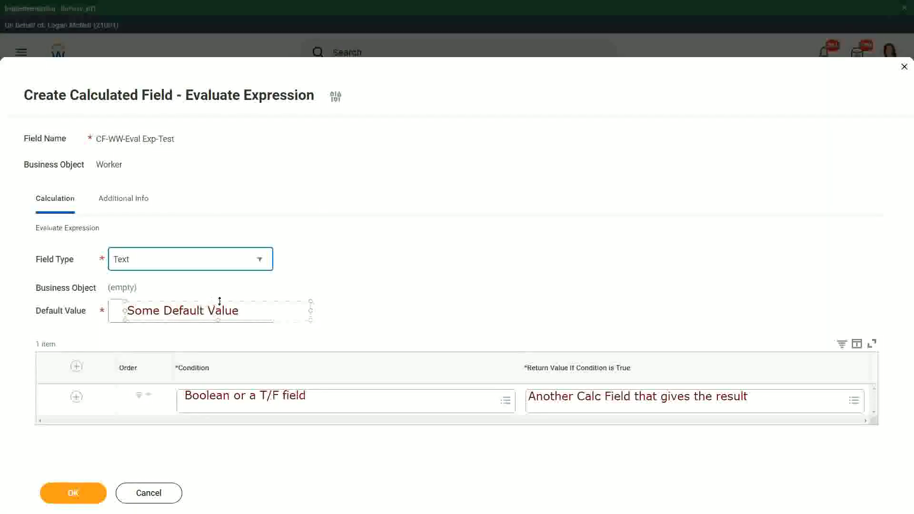
click(378, 302)
text(Type in the value that you want in the output)
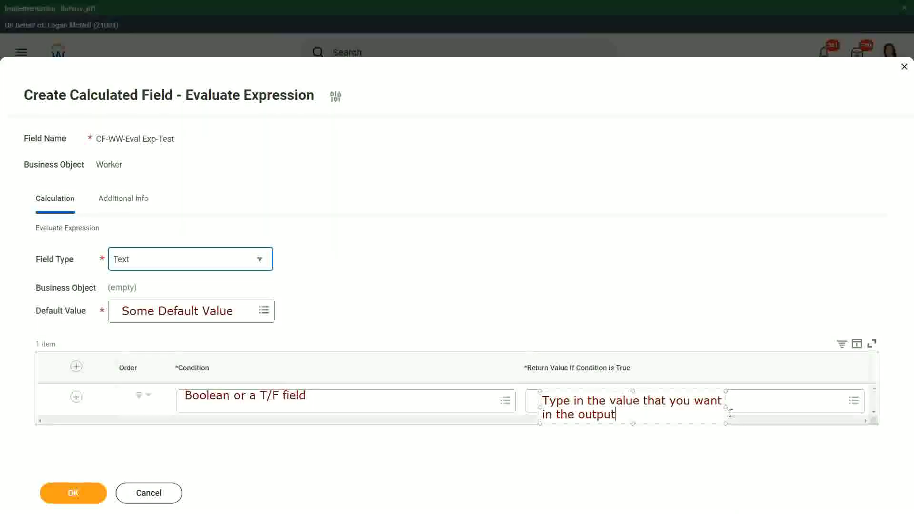
Step: Widen the 'Type in the value that you want in the output' note onto one line
drag(726, 407, 825, 391)
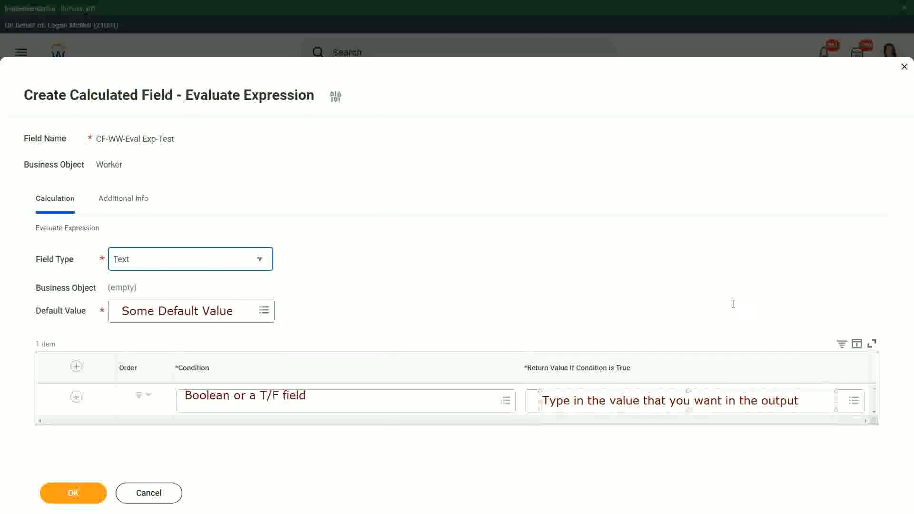
click(718, 286)
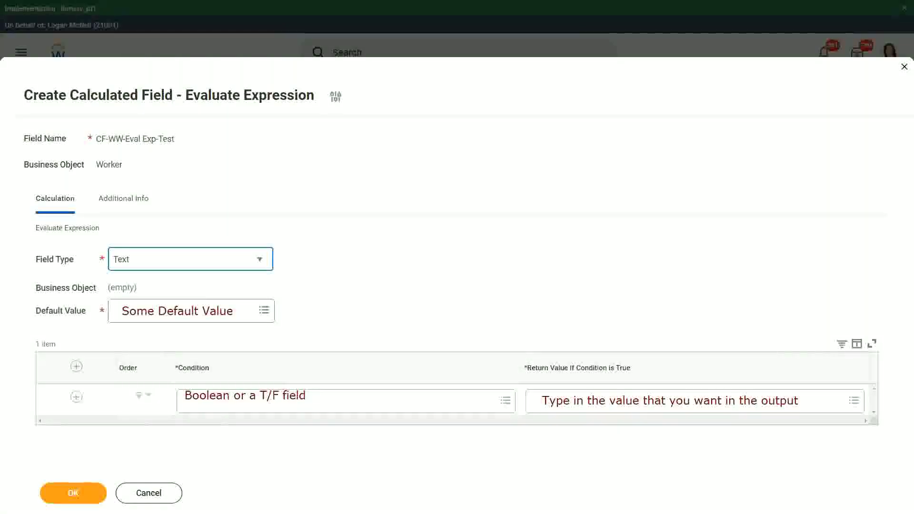
Step: Cancel the form, discard changes and dismiss the implementation banner
click(150, 495)
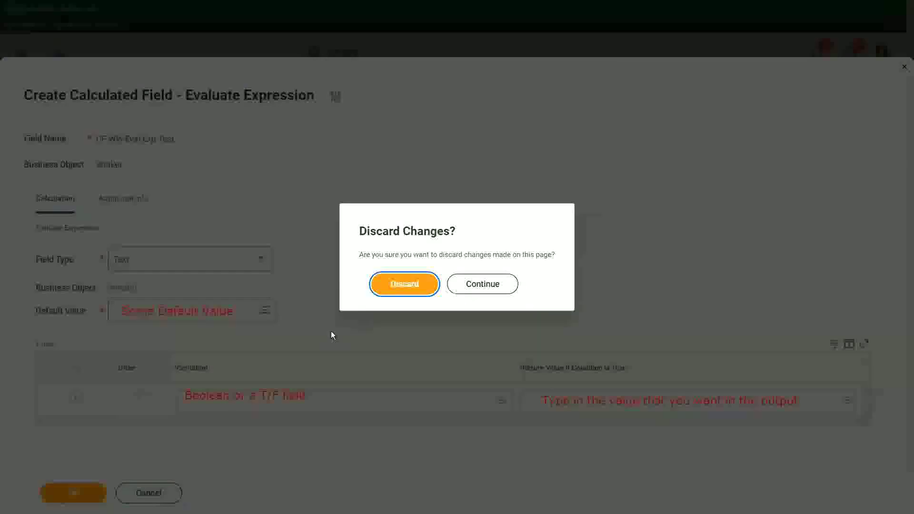
click(409, 285)
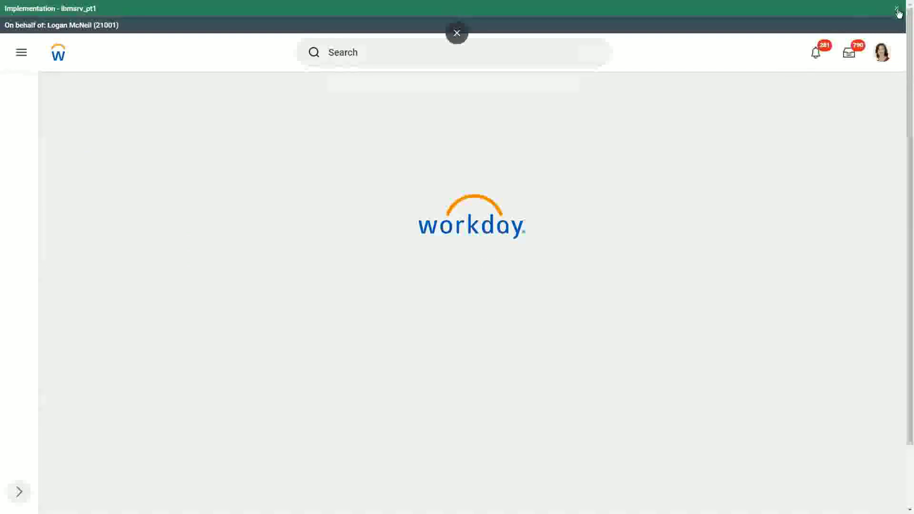
click(898, 11)
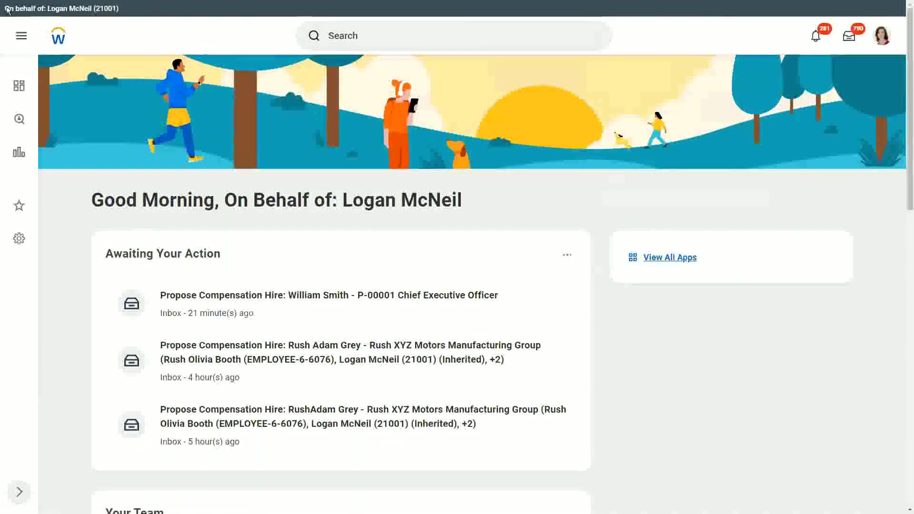
Step: Switch the browser to fullscreen with F11
key(F11)
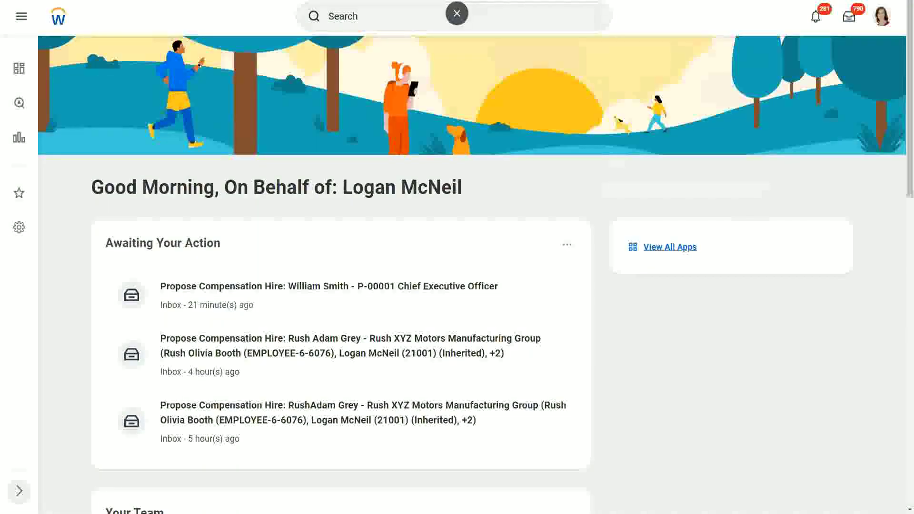